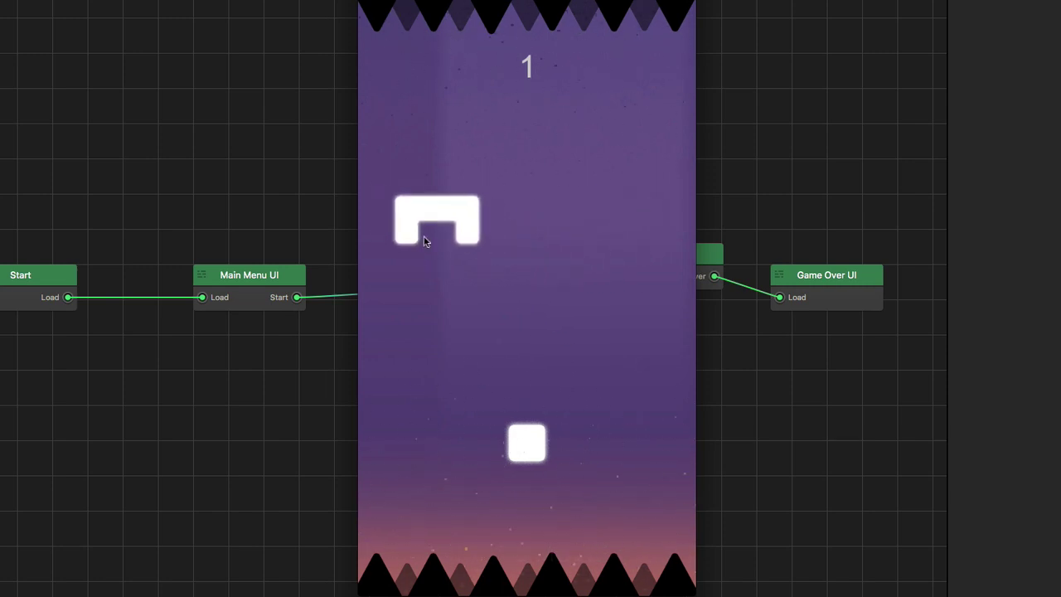
Play the game preview, launching the white square up at the moving goal three times
left_click(557, 454)
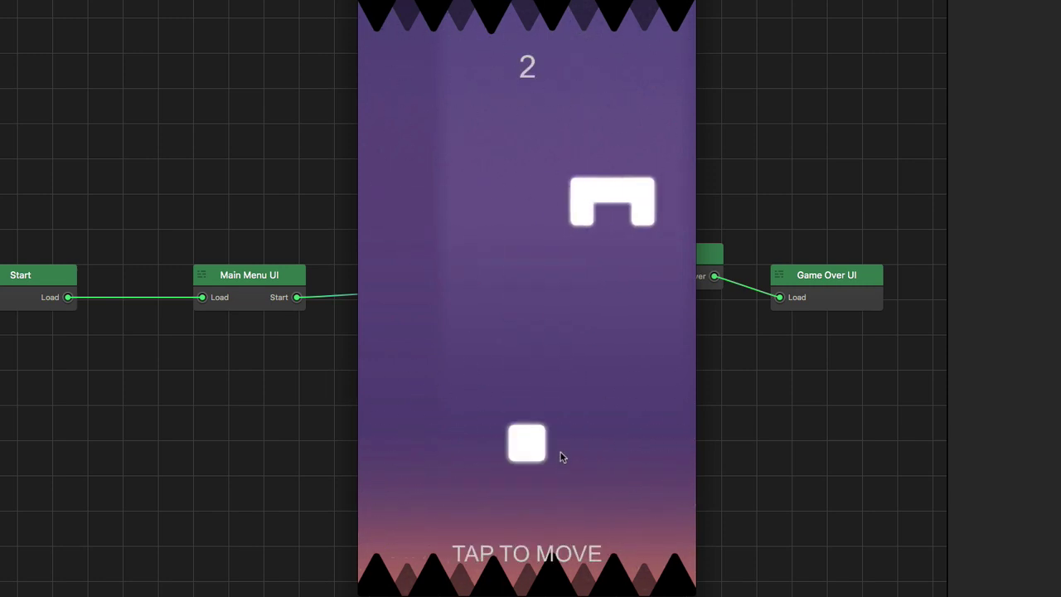
left_click(560, 455)
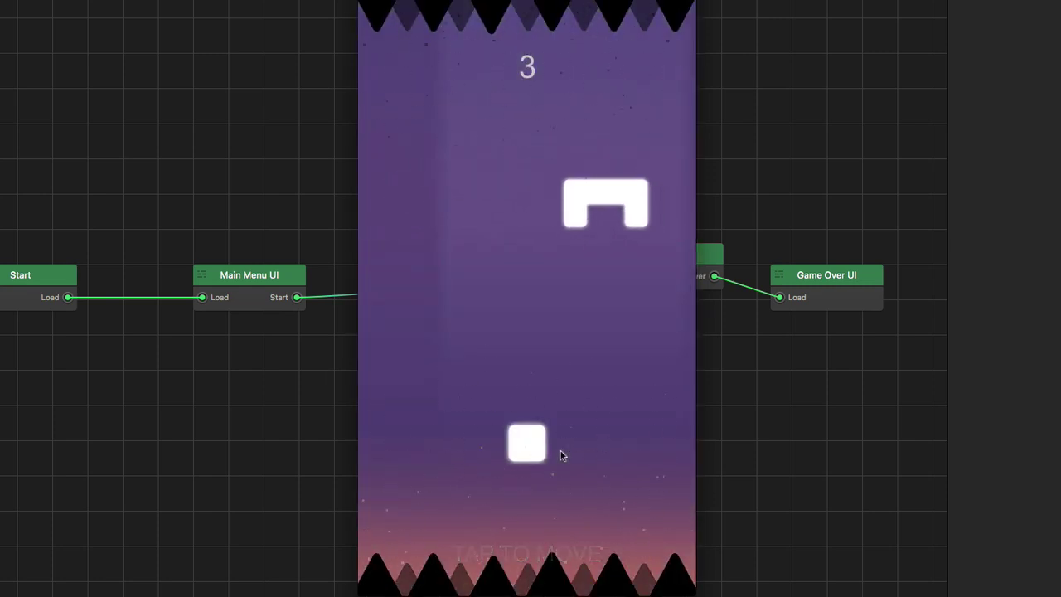
left_click(560, 454)
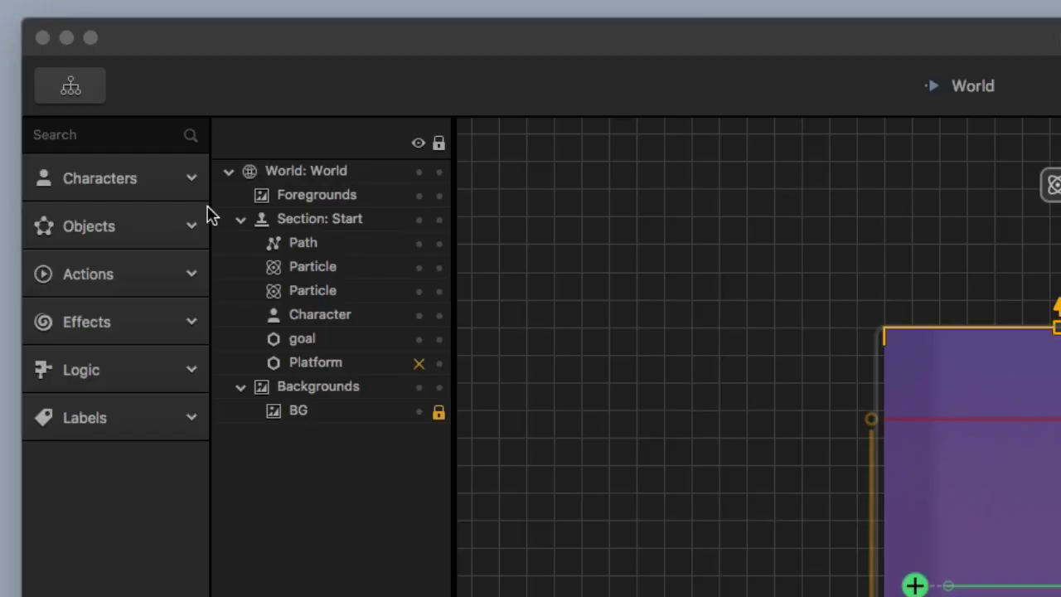
Open the Character asset's settings and review its gameplay settings, Advanced Move components and Damage component
left_click(68, 85)
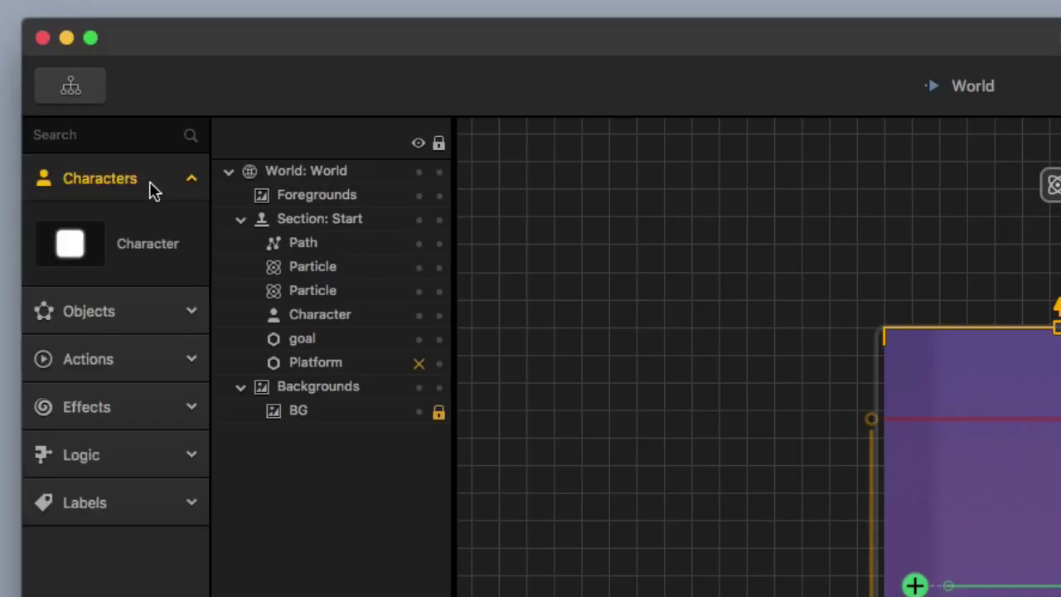
left_click(162, 253)
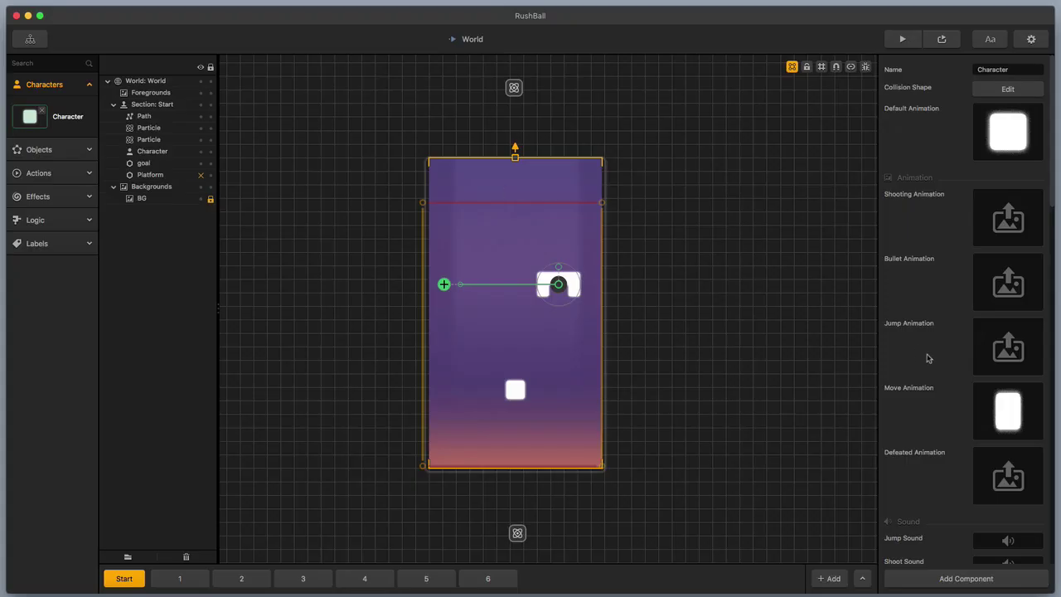
scroll(930, 363, "down", 15)
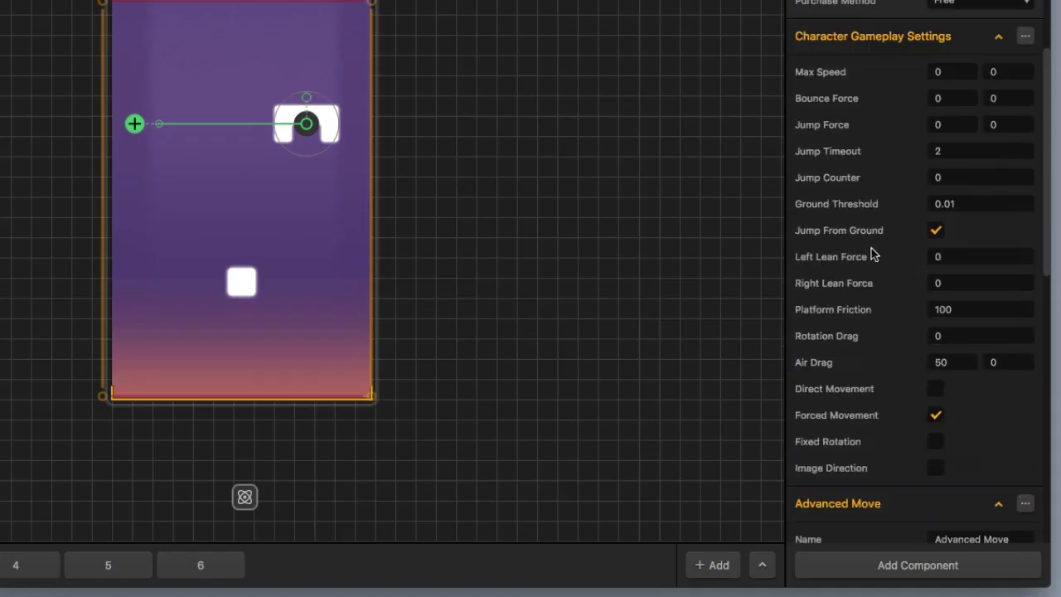
scroll(870, 255, "down", 15)
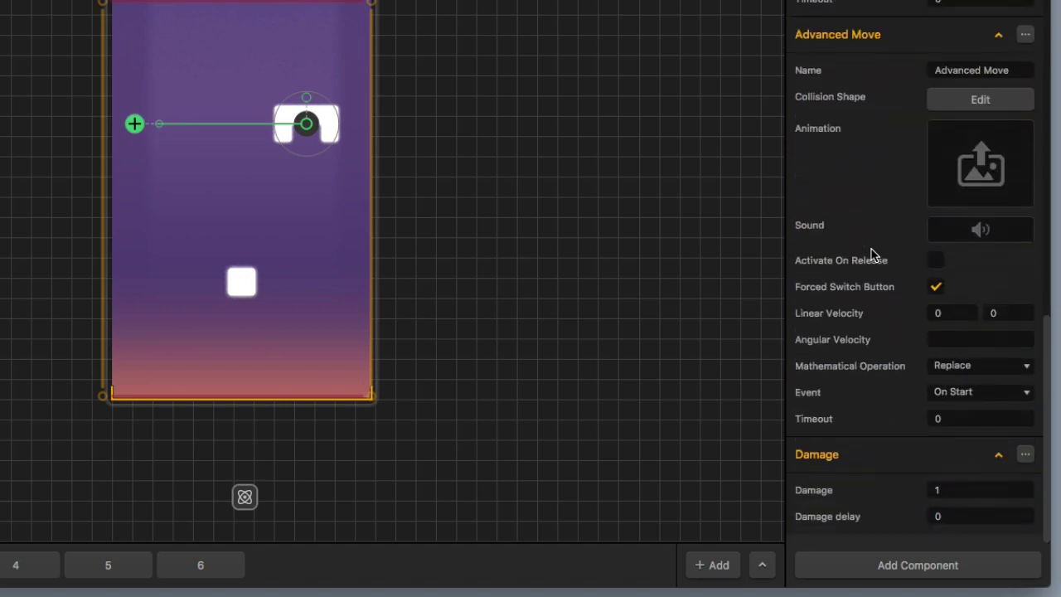
scroll(870, 255, "up", 8)
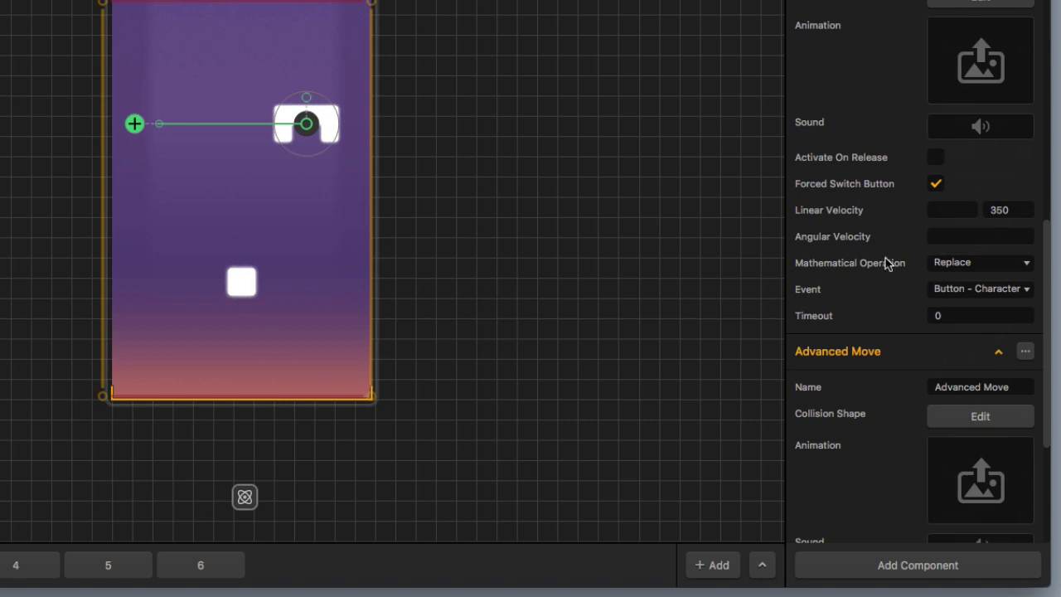
scroll(890, 319, "down", 8)
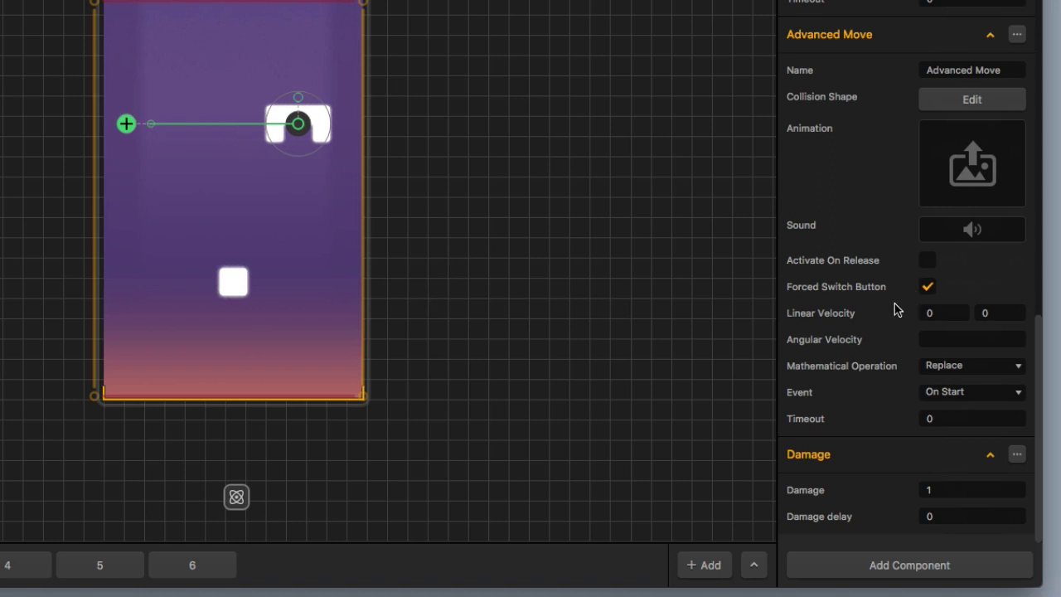
Inspect the trigger event options and the vertical linear velocity of the character's first Advanced Move component
scroll(894, 309, "up", 5)
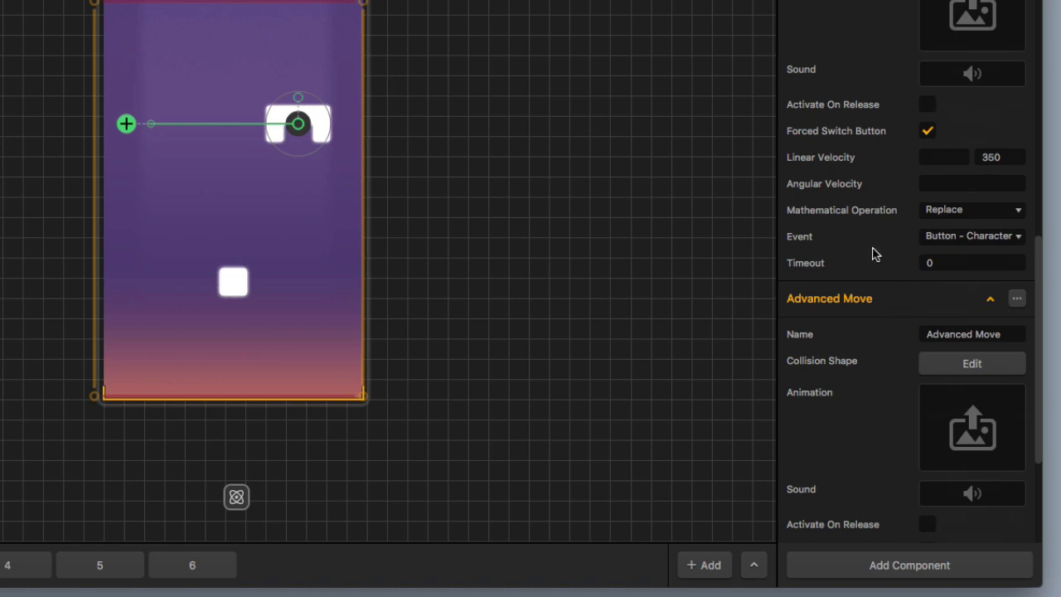
scroll(874, 254, "up", 2)
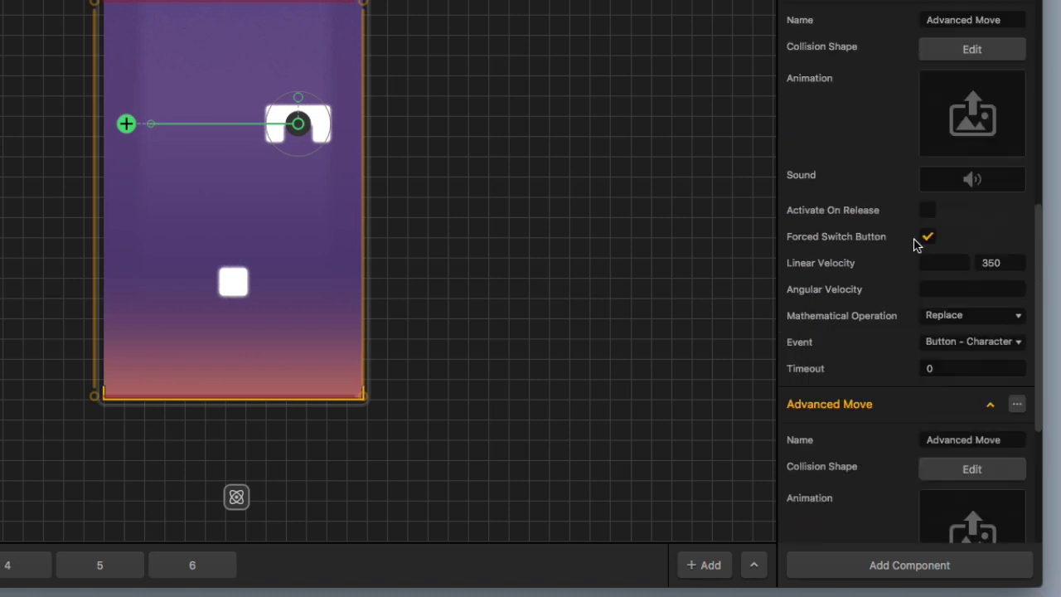
left_click(957, 347)
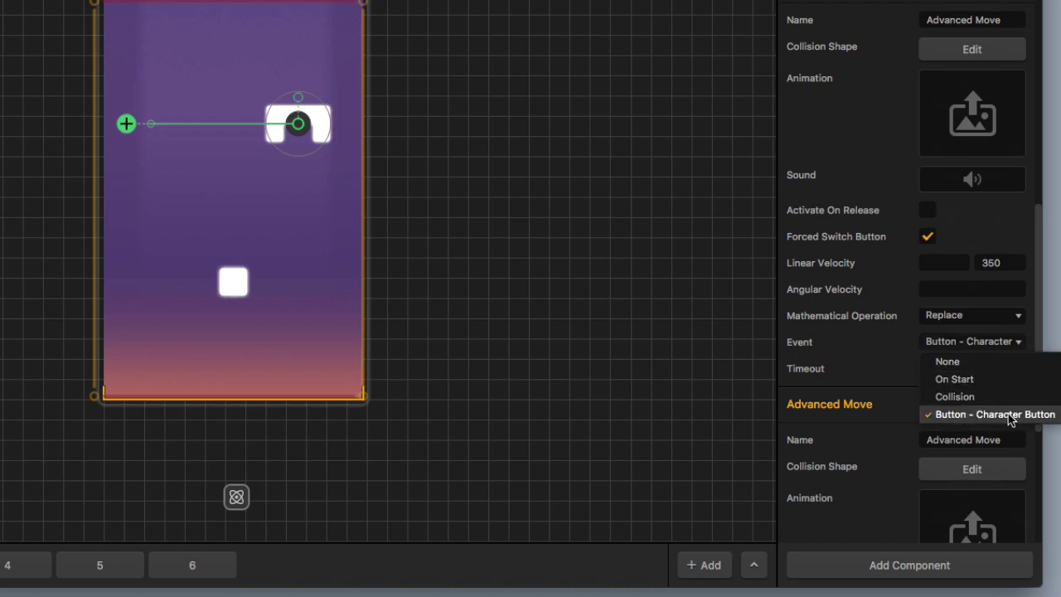
left_click(866, 343)
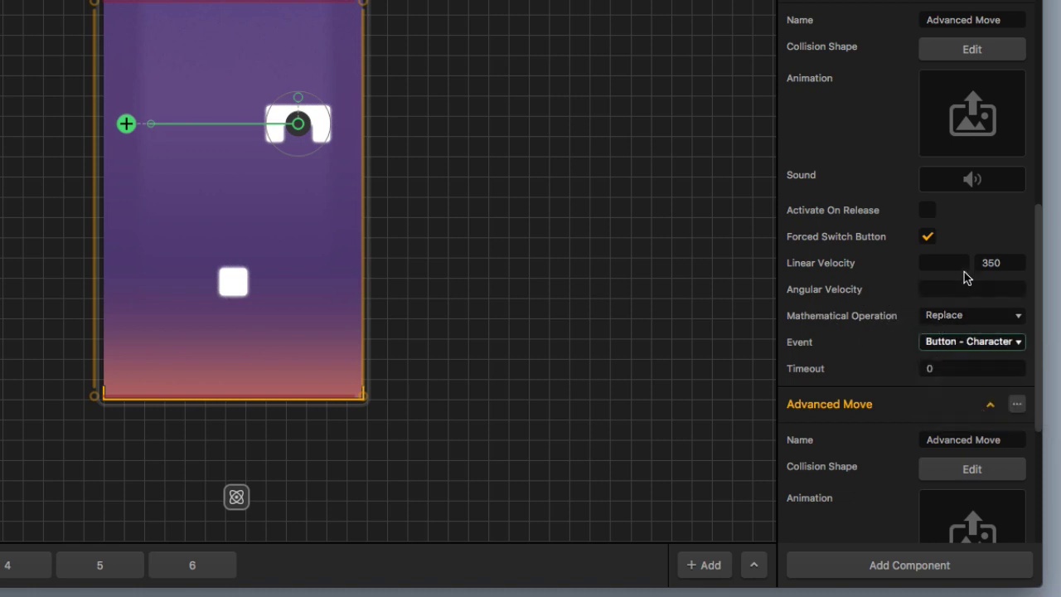
left_click(995, 262)
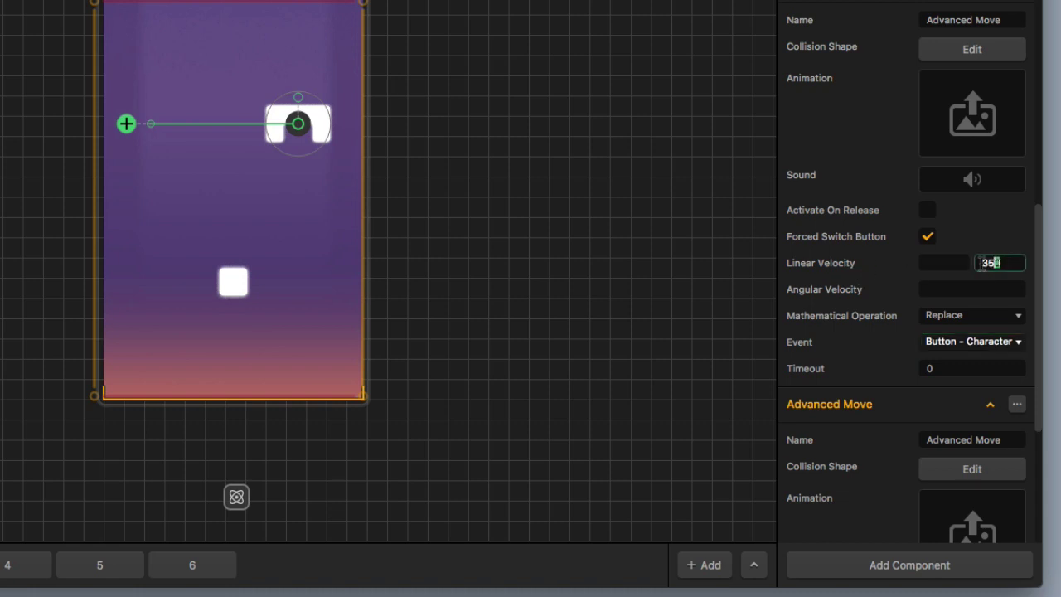
key("Return")
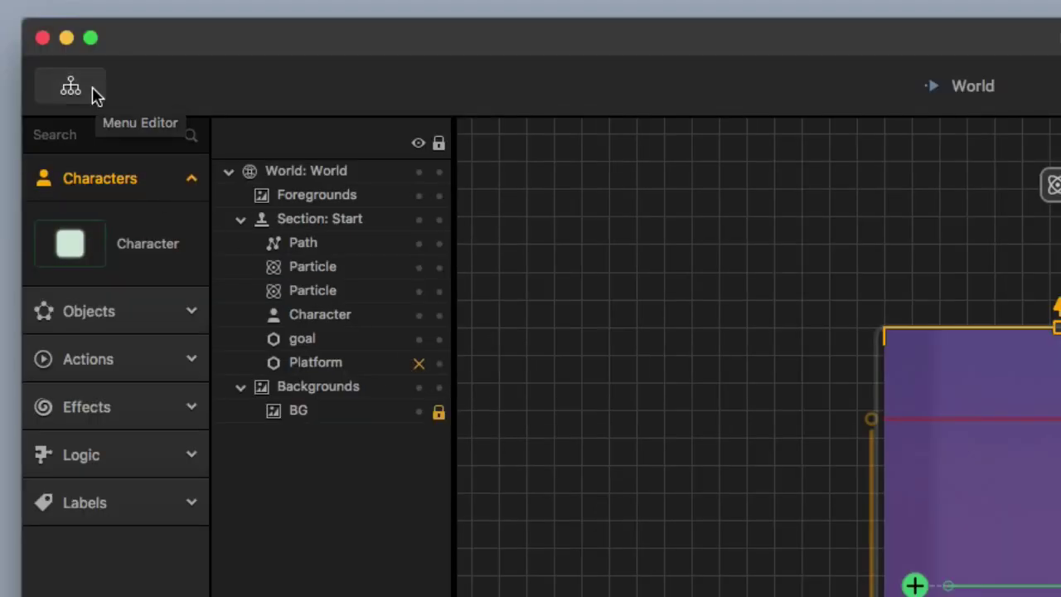
In the World UI scene, rename the Character Button to "Move Up"
left_click(92, 86)
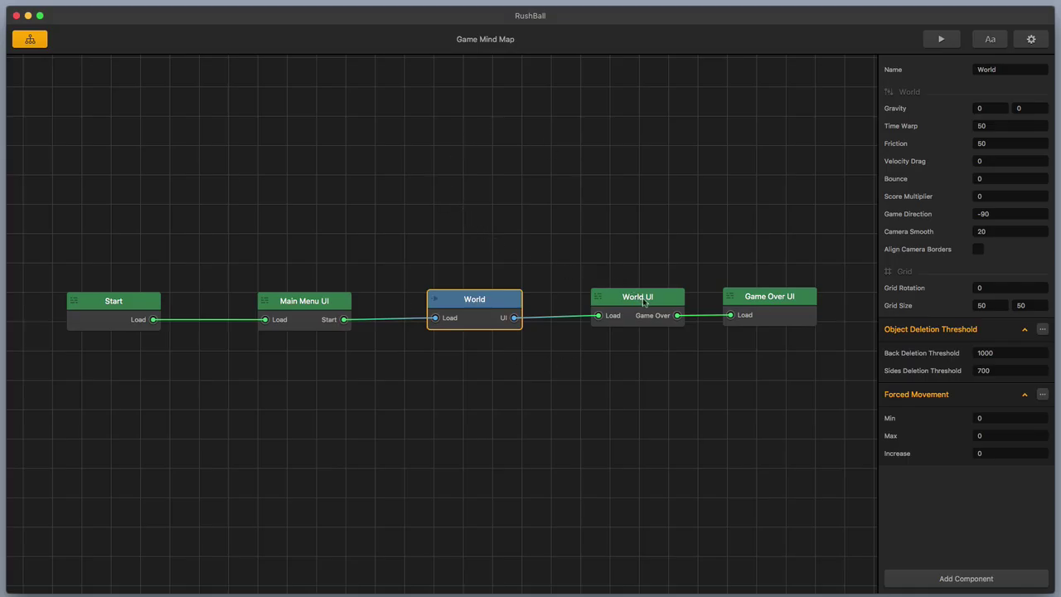
double_click(644, 302)
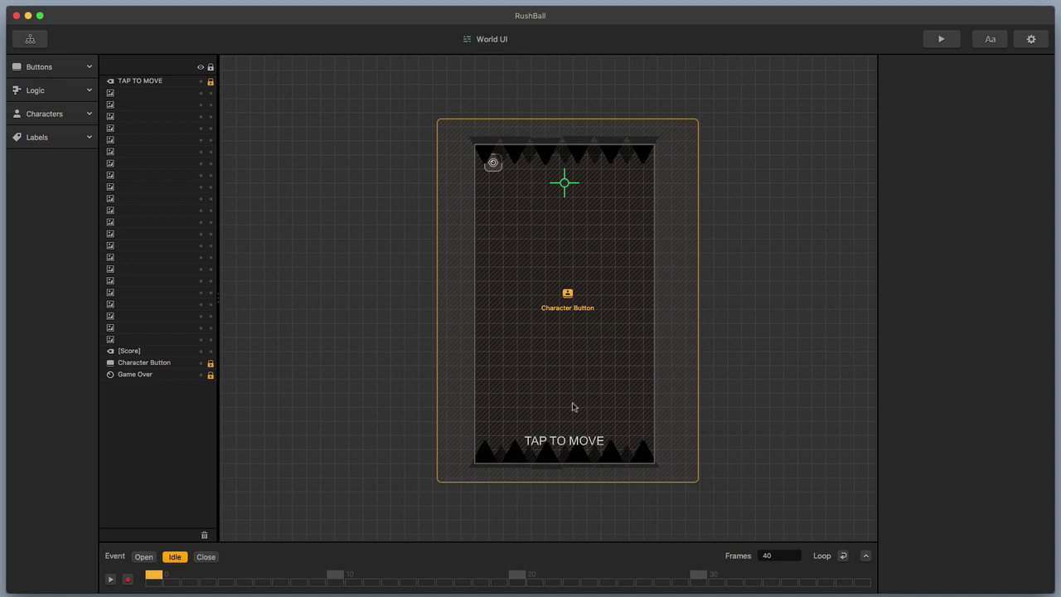
left_click(153, 363)
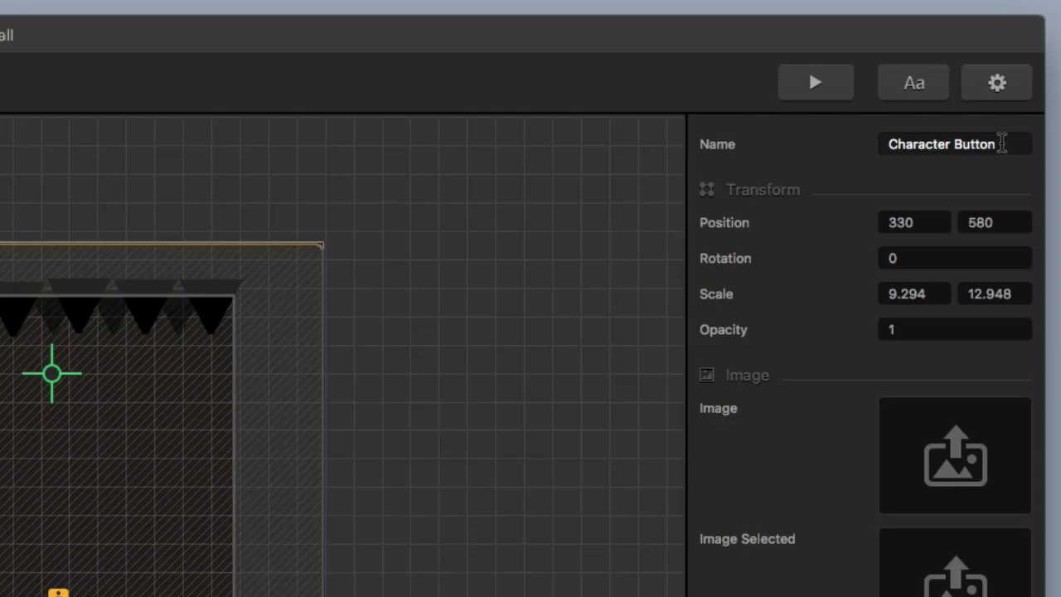
left_click_drag(1001, 143, 836, 148)
type("Move U")
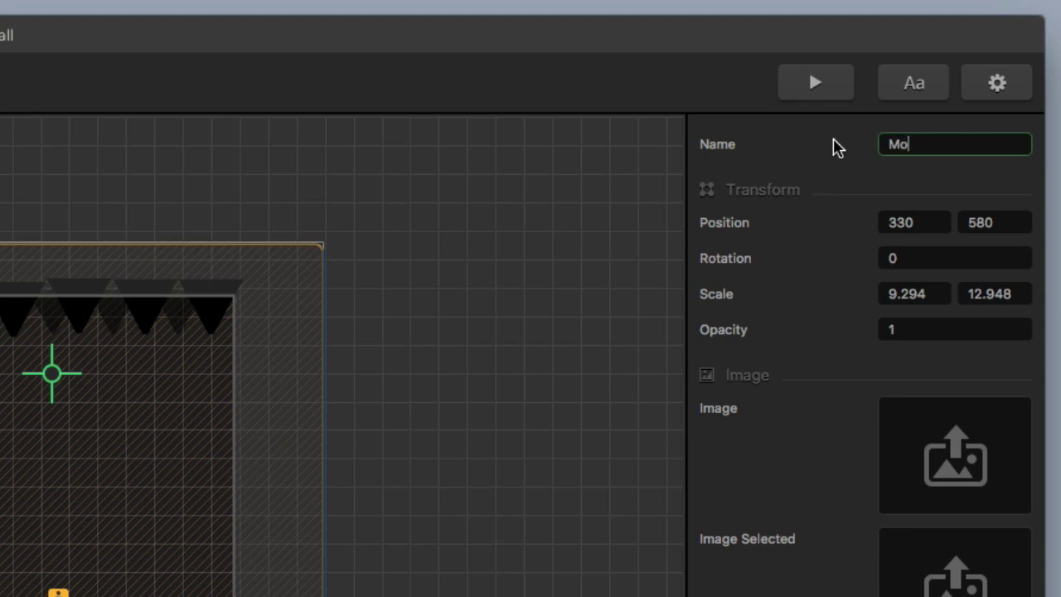
type("p")
key("super+a")
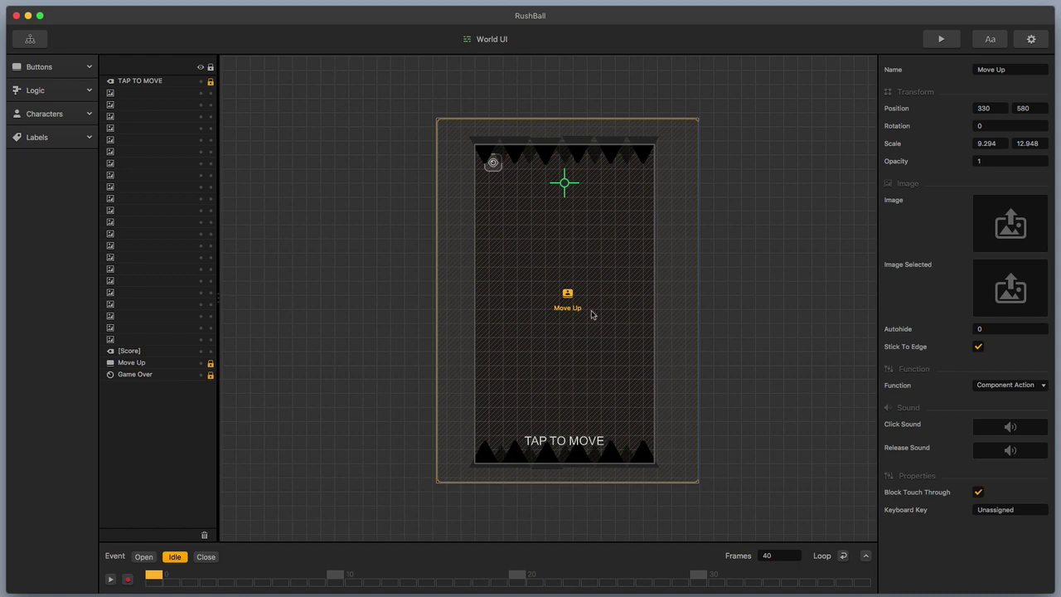
In the World scene, set the event of the Character's first Advanced Move component to "Button - Move Up"
left_click(34, 39)
double_click(496, 299)
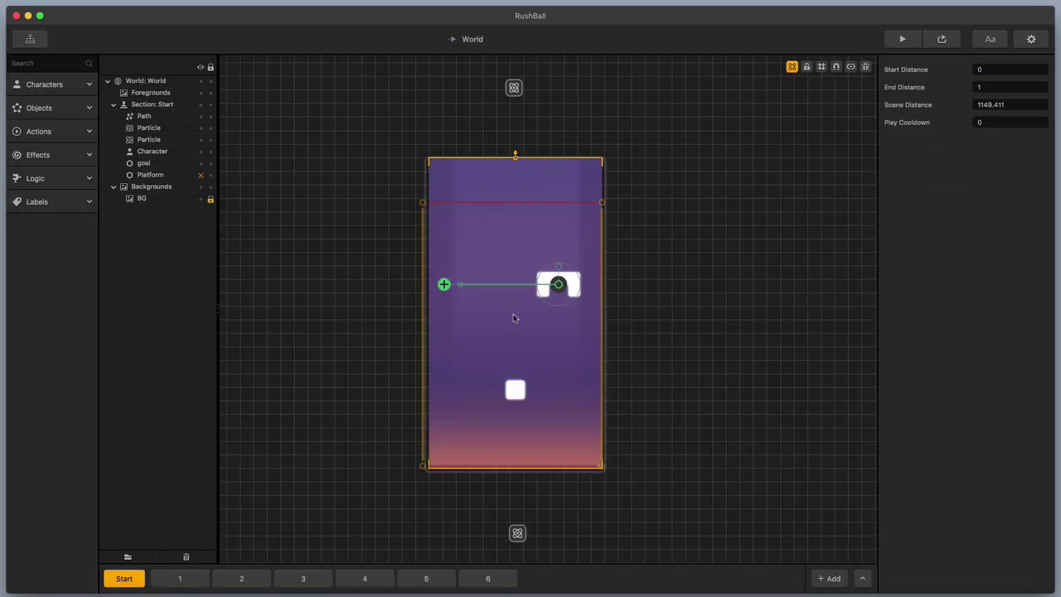
left_click(52, 85)
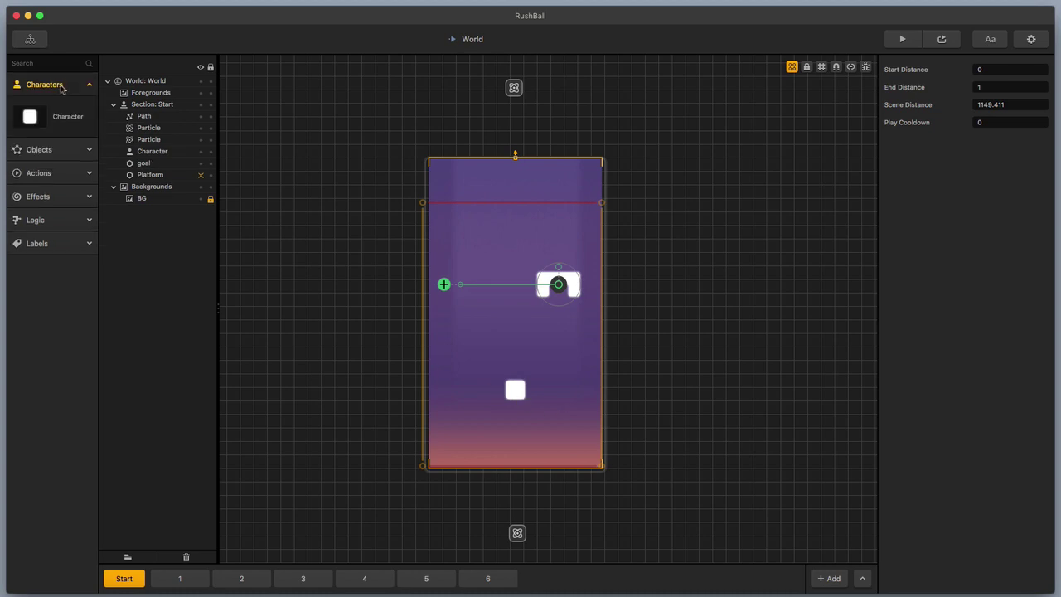
left_click(66, 117)
scroll(950, 466, "down", 10)
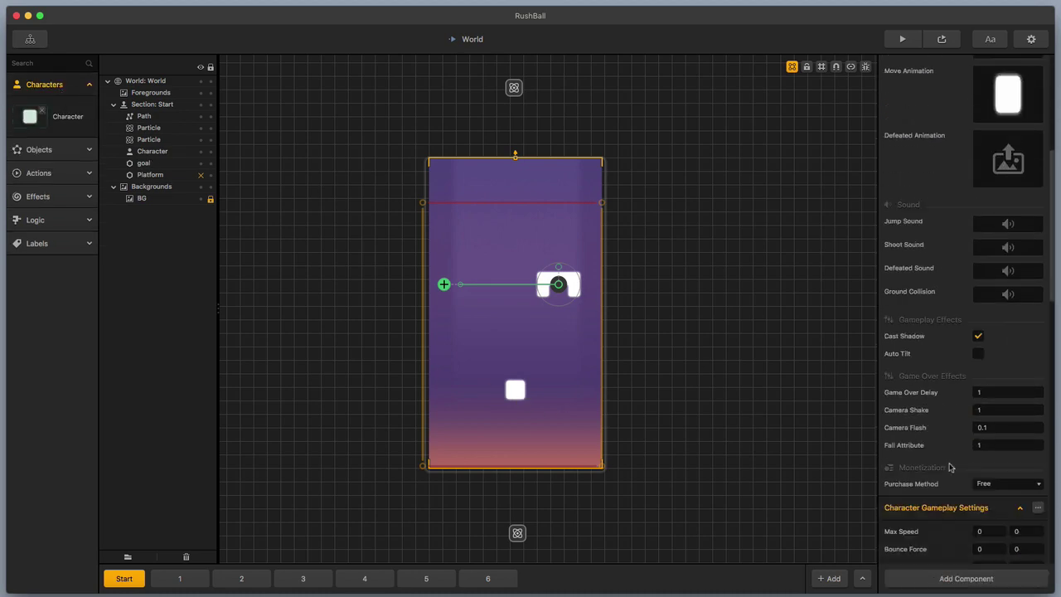
scroll(950, 467, "down", 15)
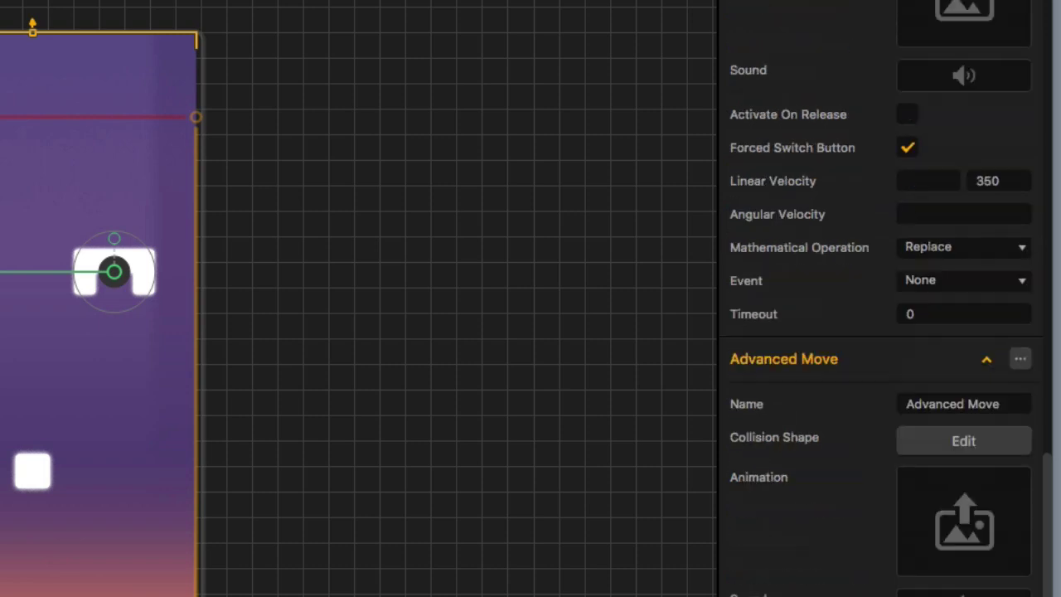
scroll(876, 284, "up", 3)
left_click(926, 283)
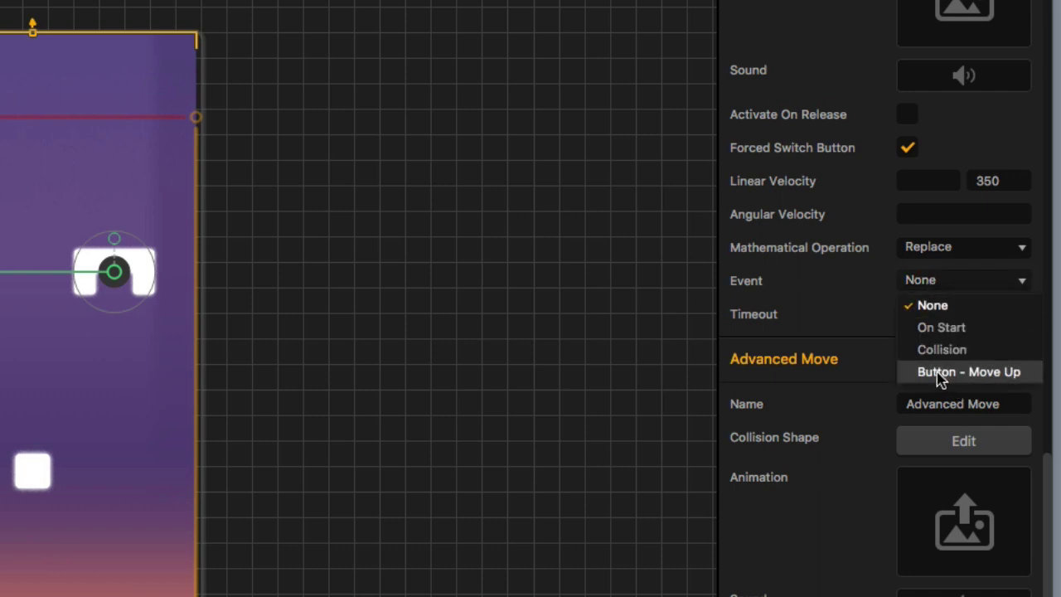
left_click(986, 377)
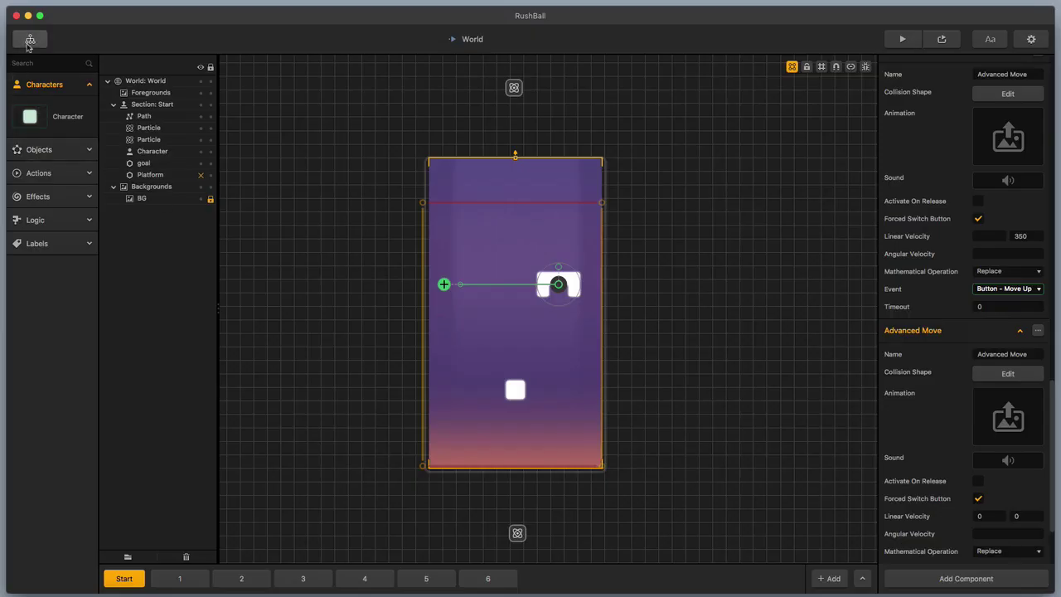
Open the World UI scene and inspect the spike images along the upper edge of the game frame
left_click(29, 40)
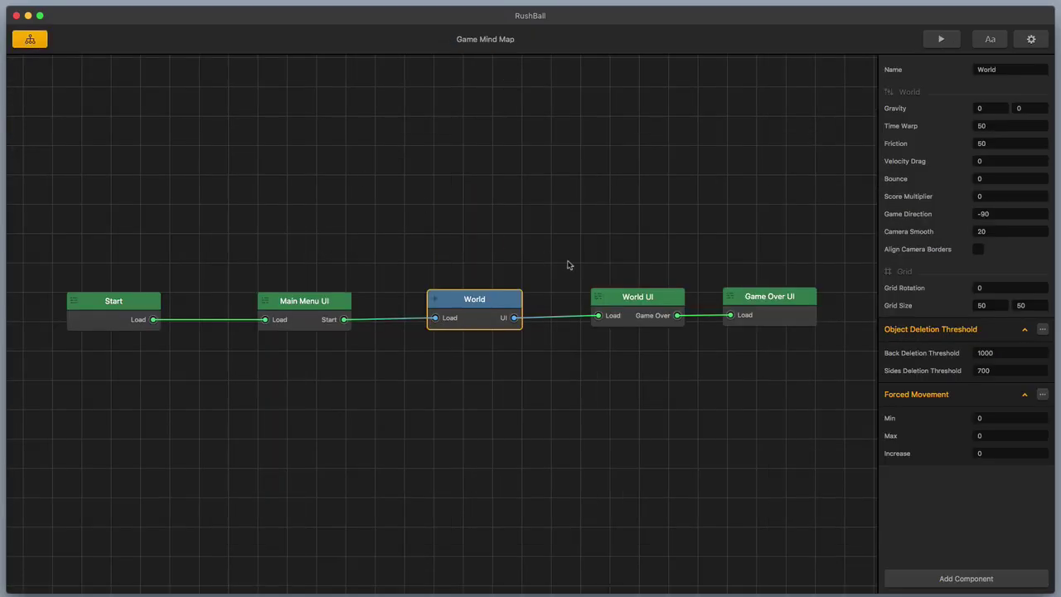
double_click(617, 295)
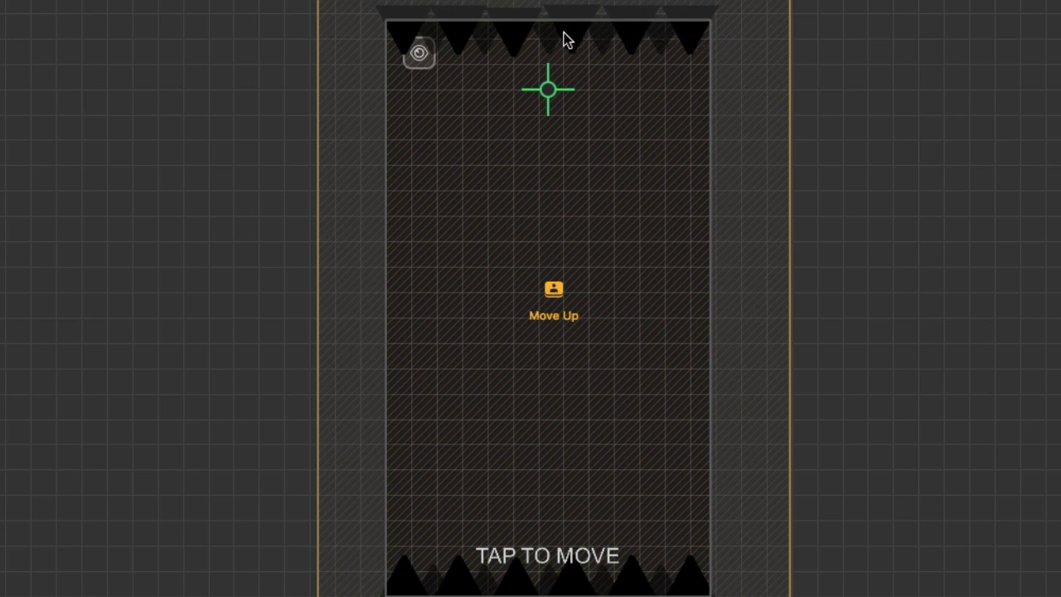
left_click(402, 37)
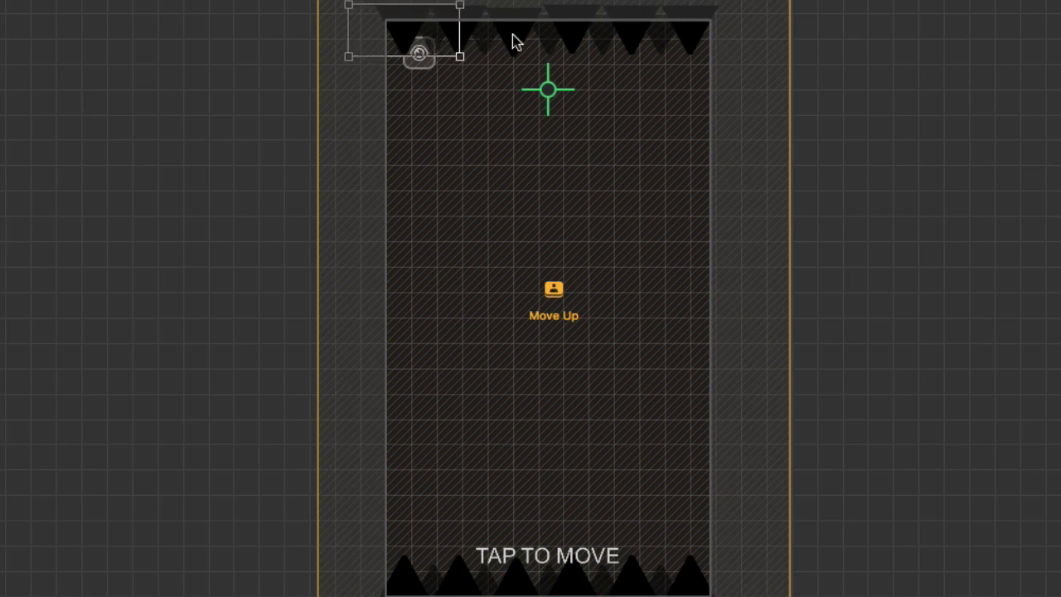
left_click(547, 37)
left_click(632, 35)
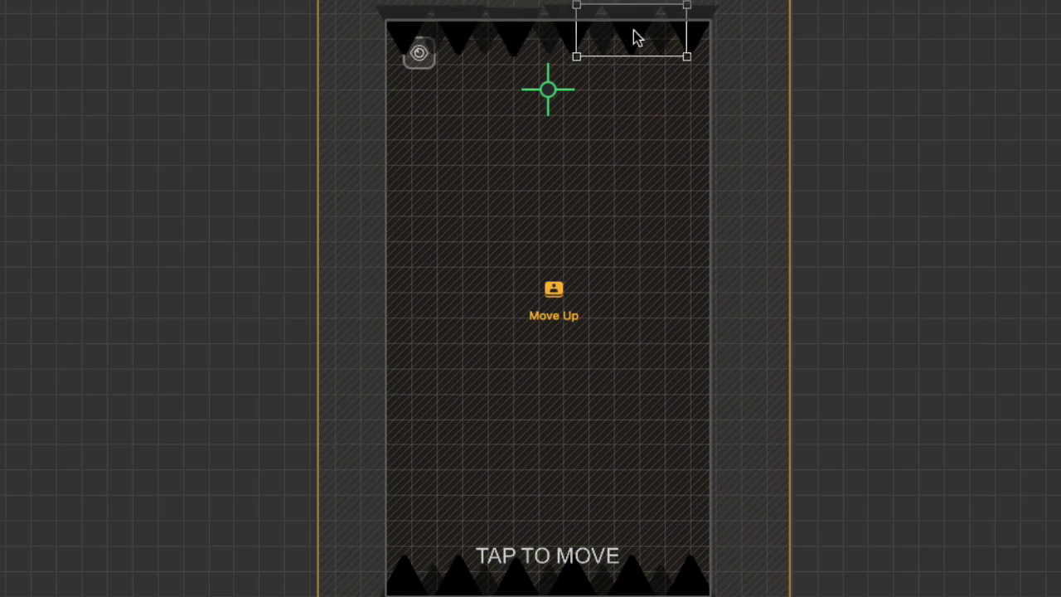
left_click(702, 41)
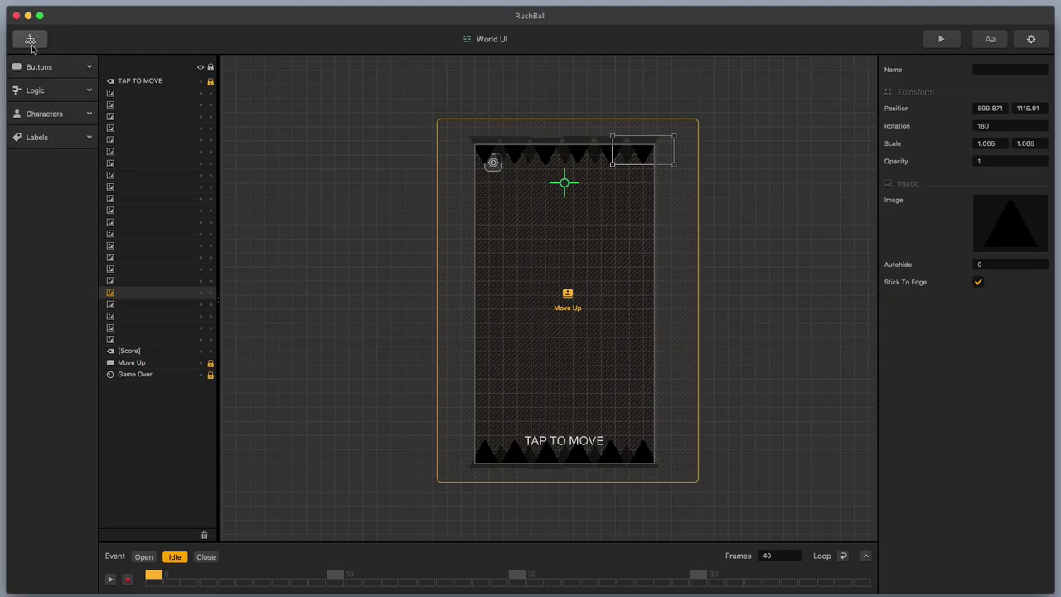
Open the World scene and view the object connections in Connection Mode, switching the mode off again
left_click(30, 40)
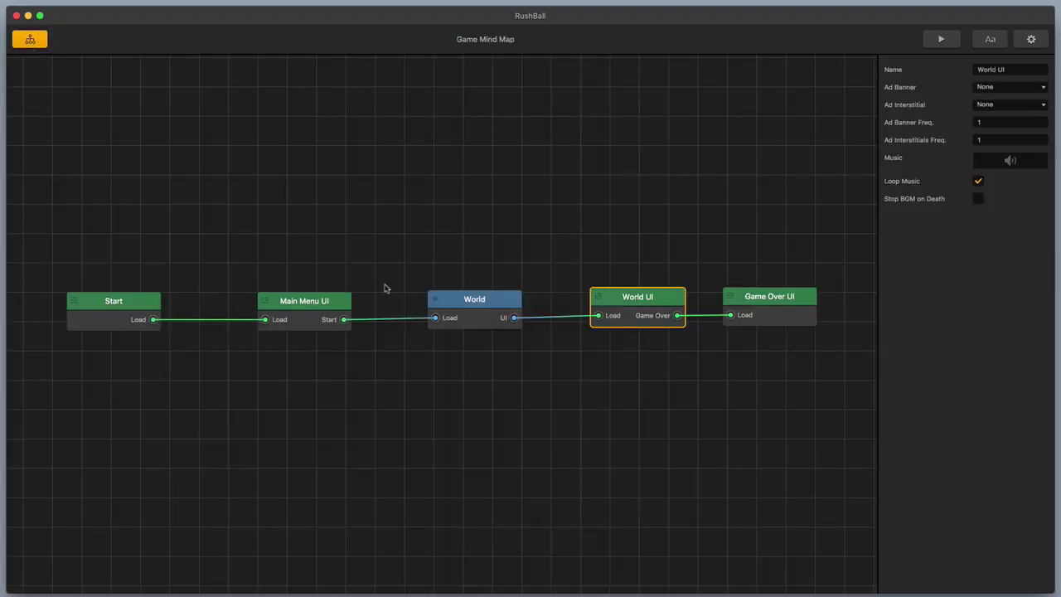
double_click(475, 303)
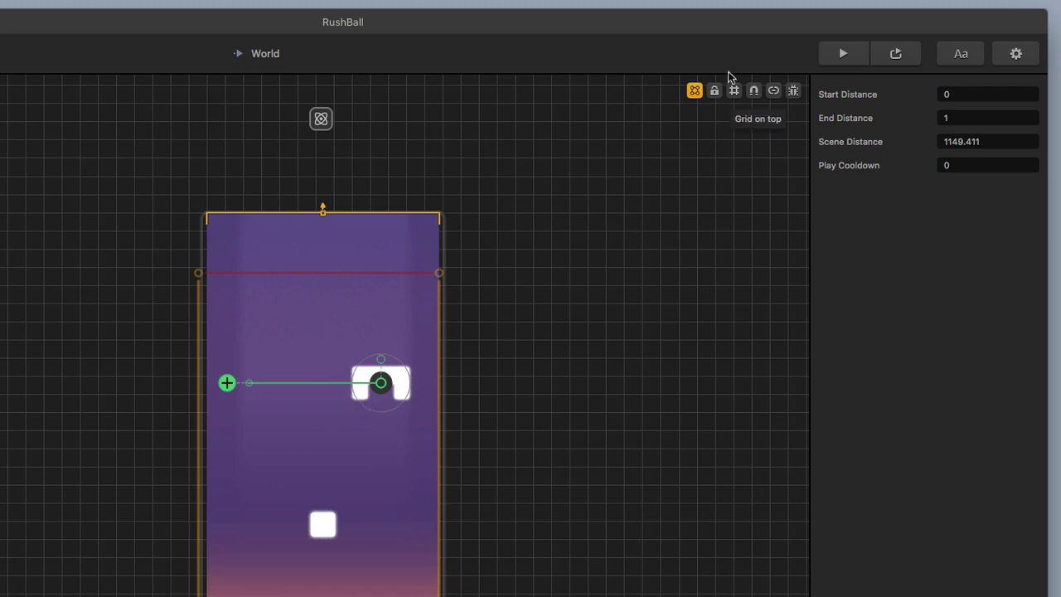
left_click(773, 91)
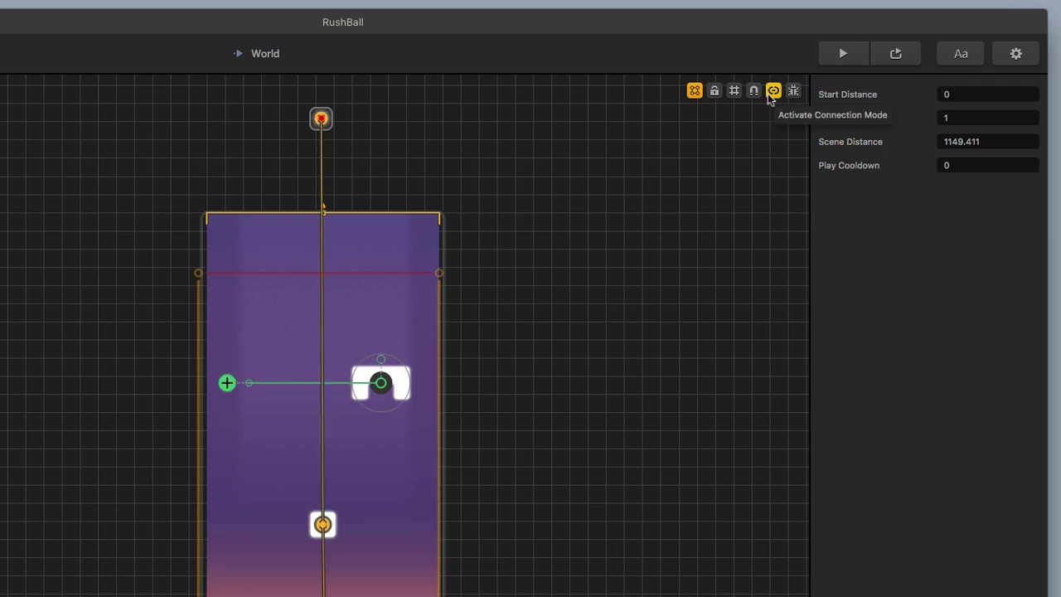
key("c")
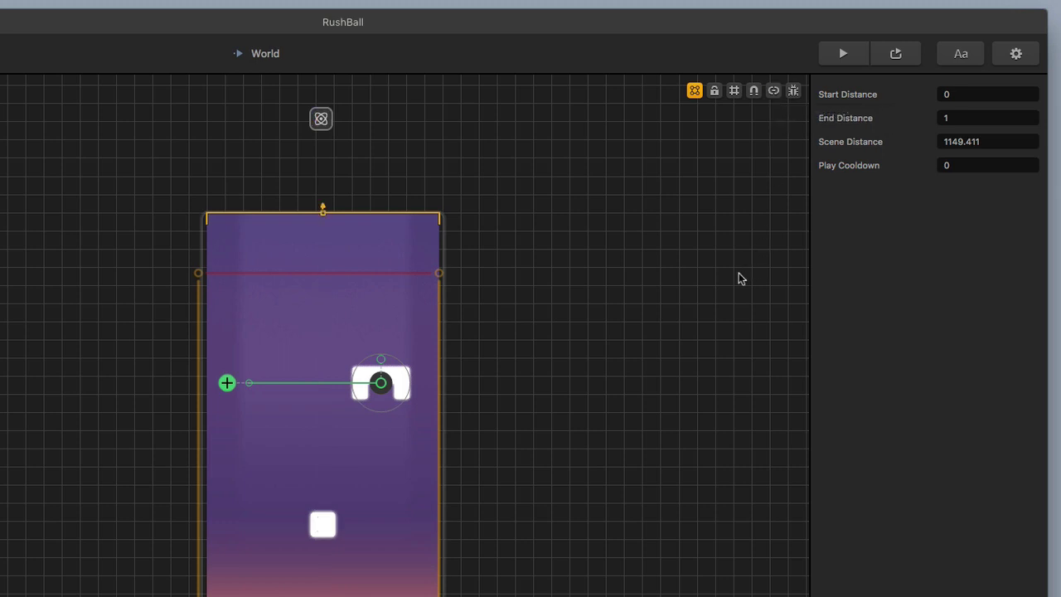